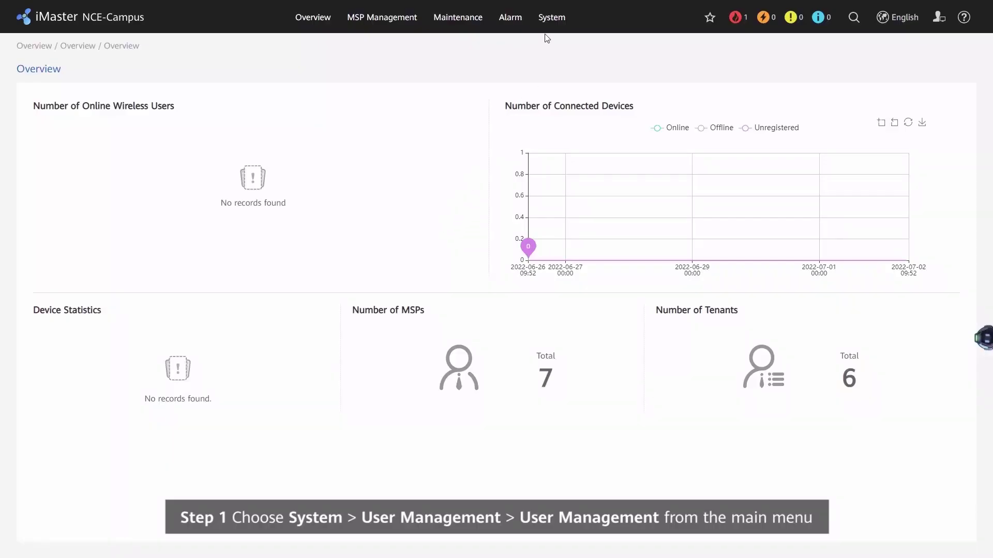
# Step: Go to System > User Management > User Management for the Default Workgroup's user list
pyautogui.click(544, 16)
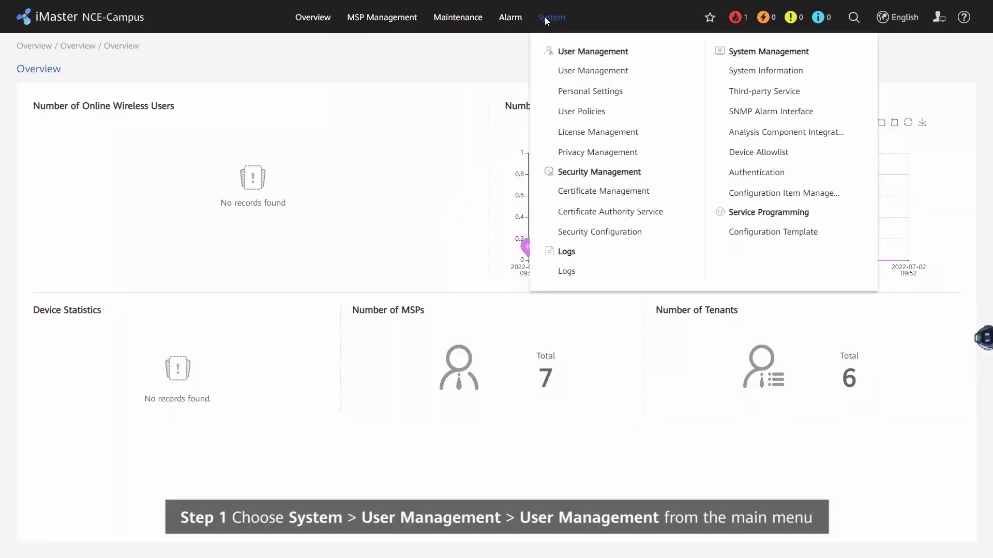
pyautogui.click(592, 79)
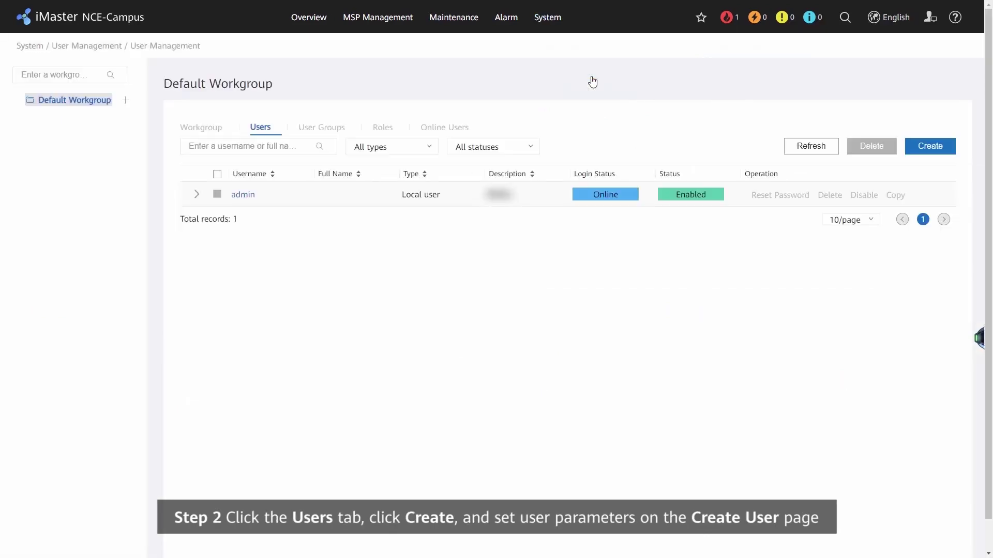
# Step: Create local user 'Administrator', entering the password and its confirmation
pyautogui.click(923, 155)
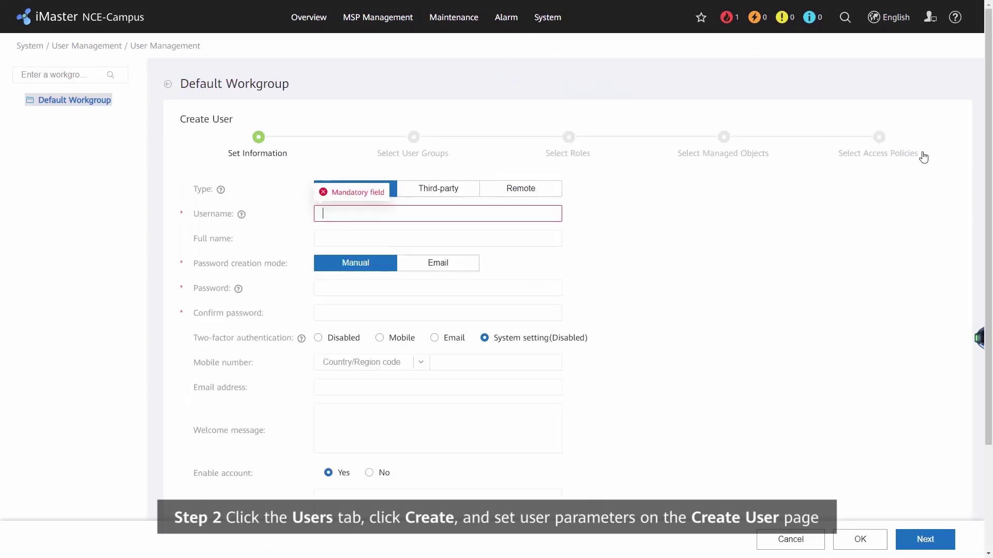
pyautogui.write('Adminis')
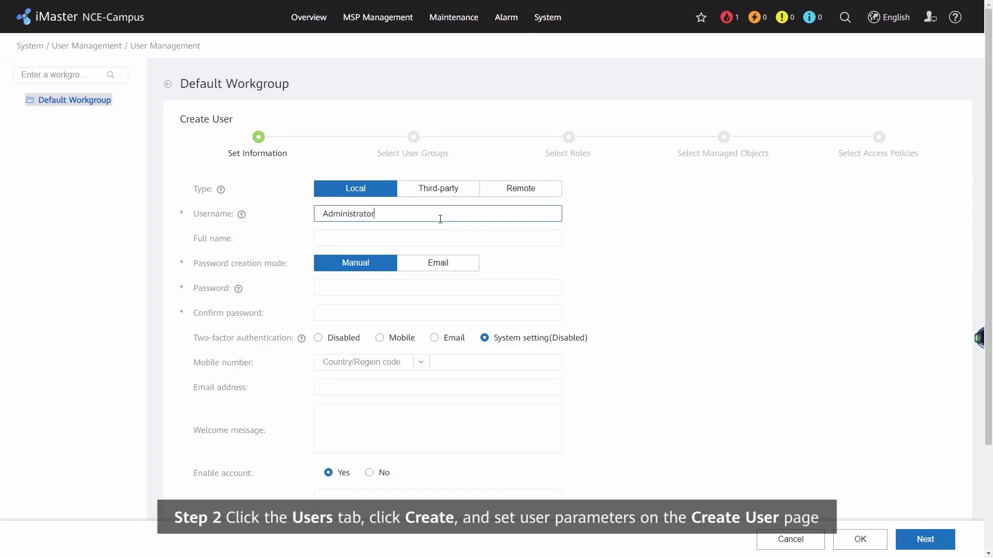
pyautogui.write('trator')
pyautogui.click(330, 288)
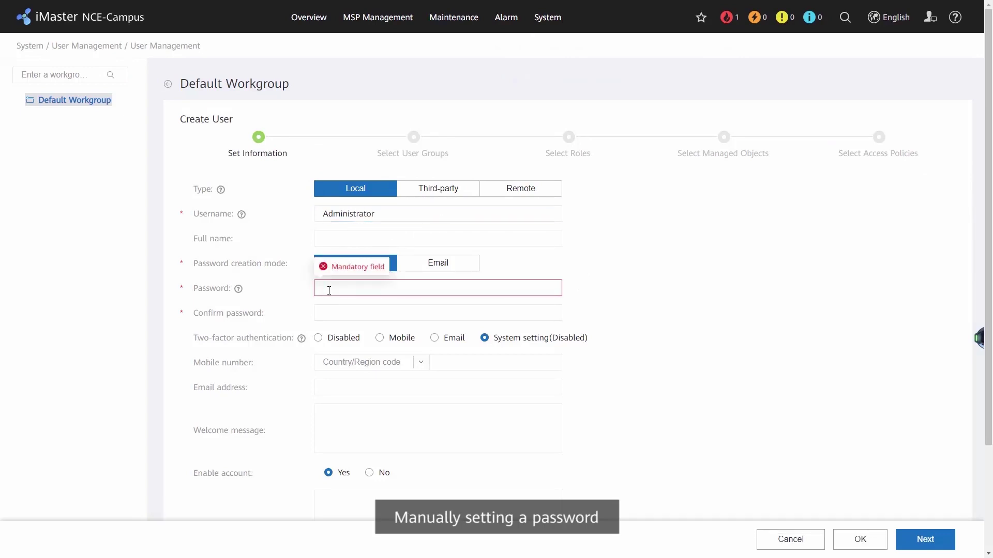
pyautogui.write('Huawei1')
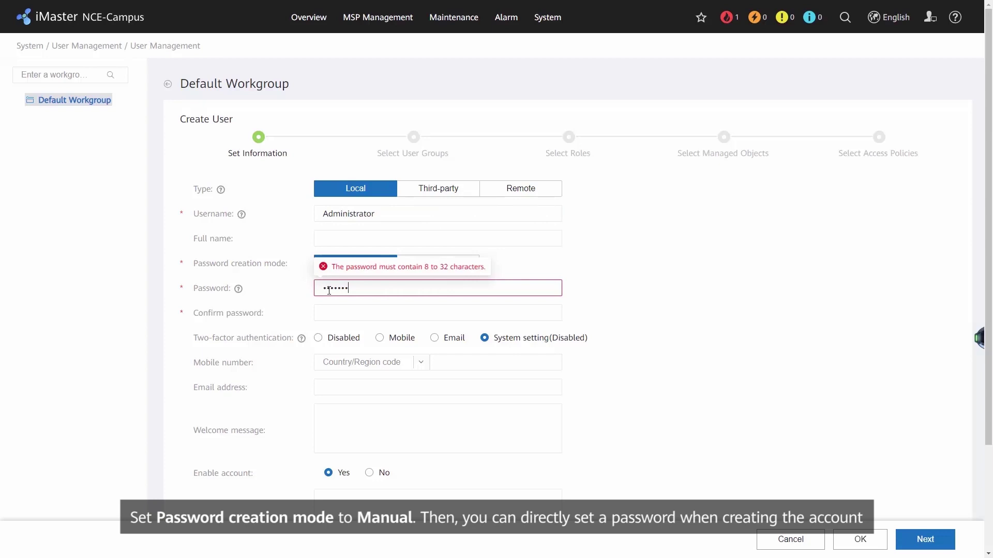
pyautogui.write('2')
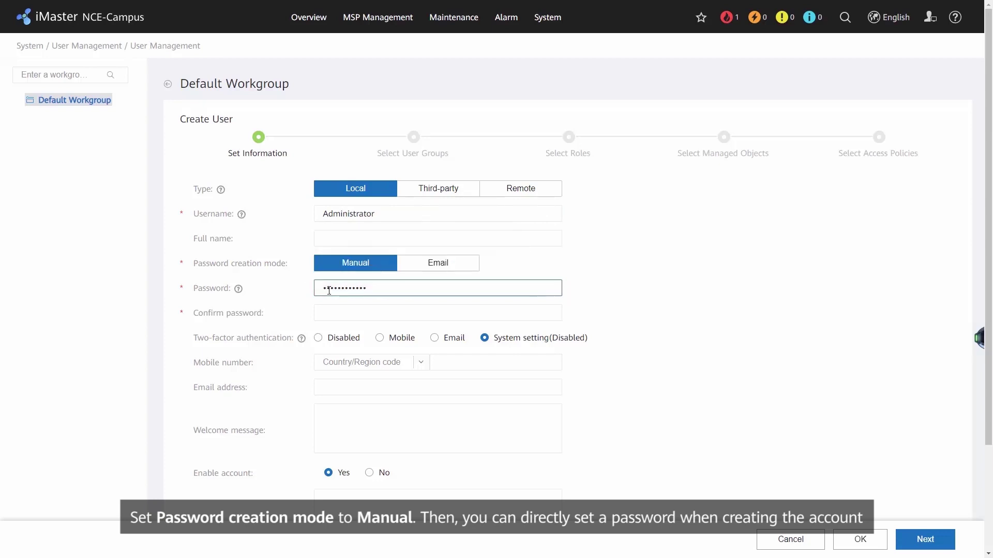
pyautogui.click(336, 314)
pyautogui.write('Hua')
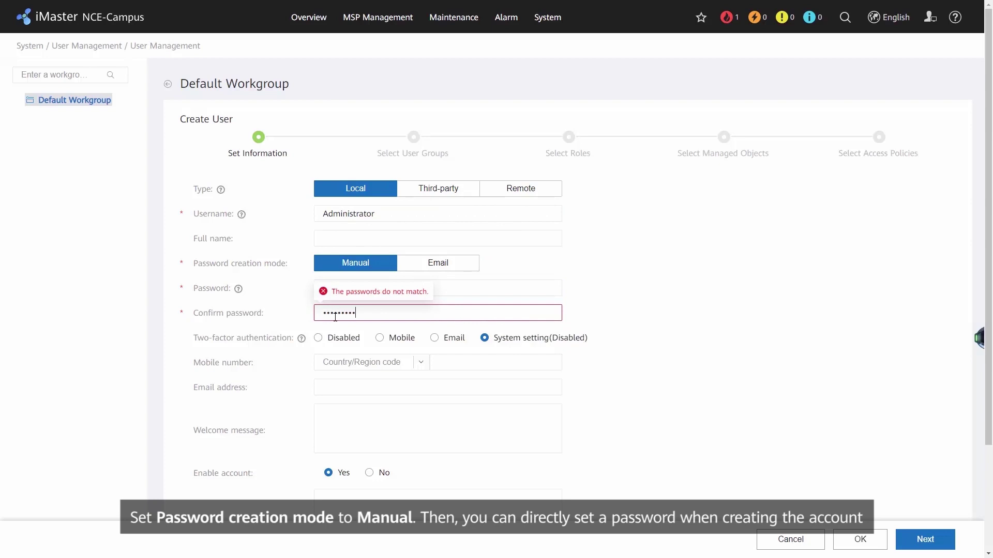
# Step: Add the user's contact e-mail address, keeping Manual password creation mode
pyautogui.click(434, 266)
pyautogui.click(365, 338)
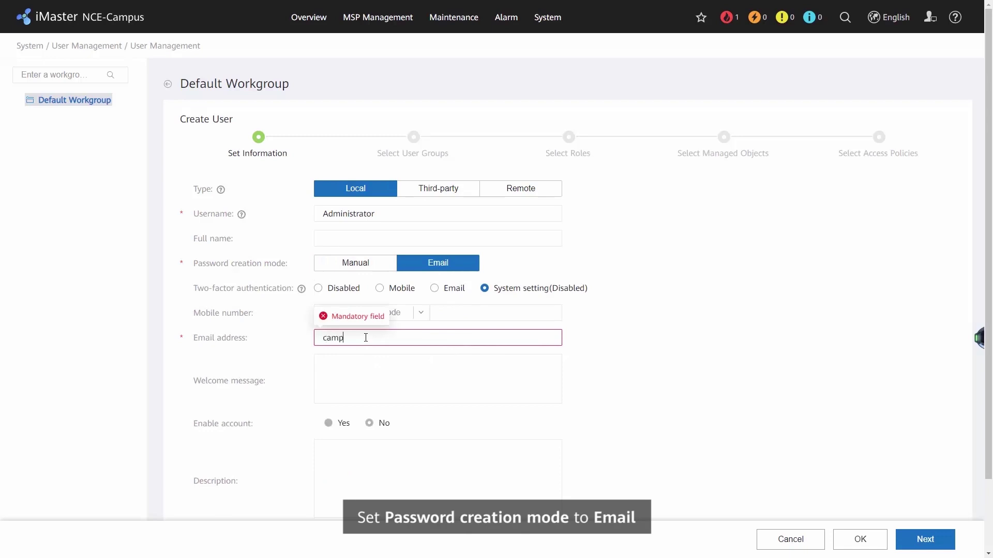
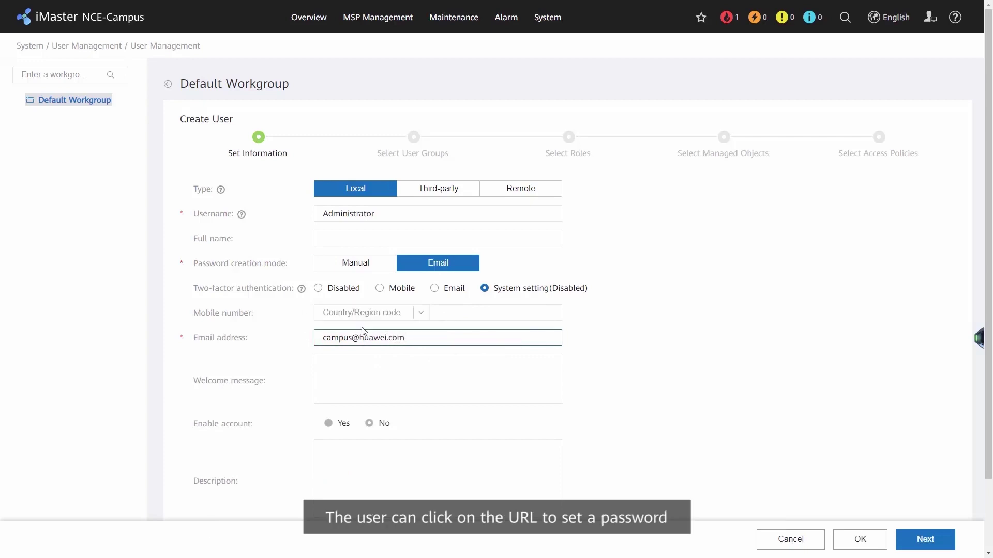
pyautogui.click(346, 273)
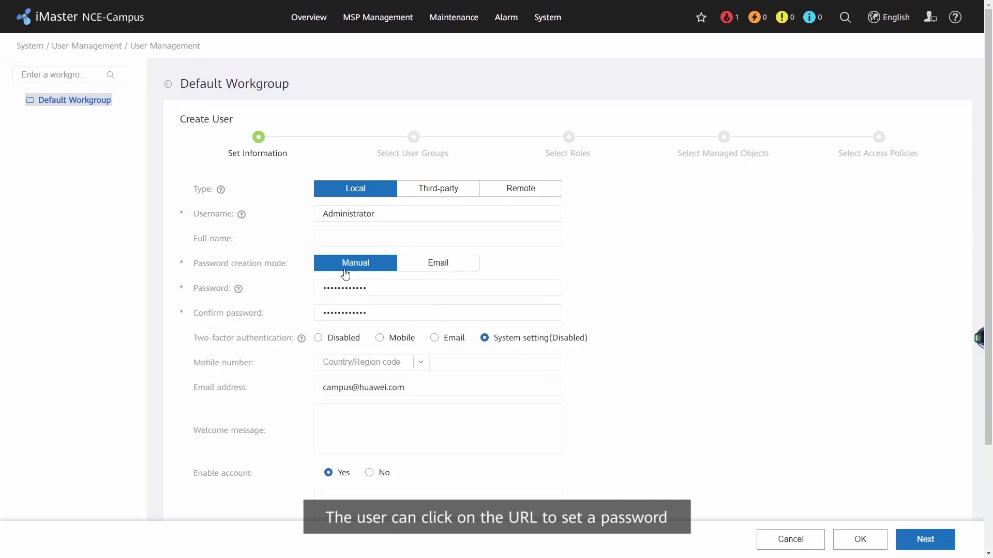
# Step: Limit the user to 1 session and 1 login, with 30-day validity, 60-day idle disable and compulsory password renewal
pyautogui.scroll(-3, 346, 274)
pyautogui.click(207, 467)
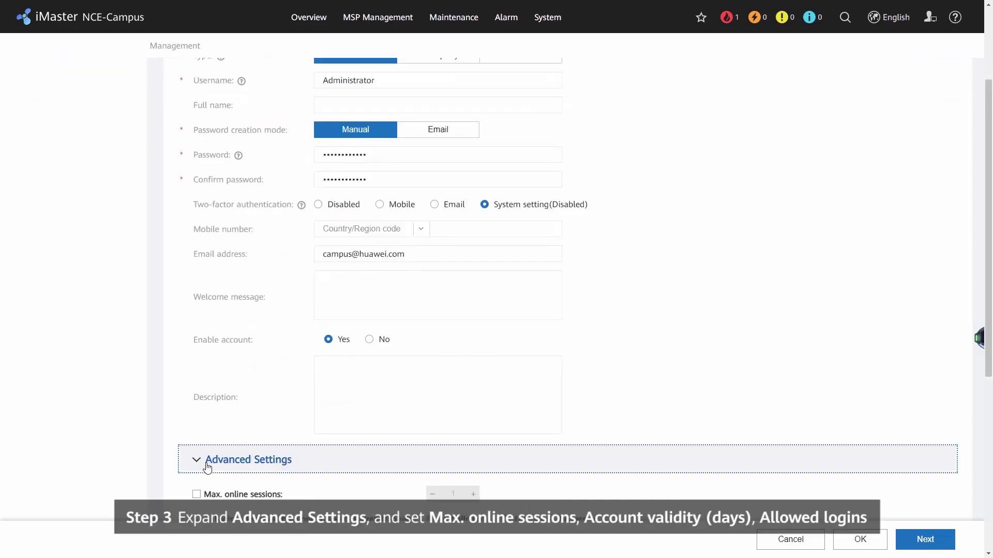
pyautogui.scroll(-6, 207, 467)
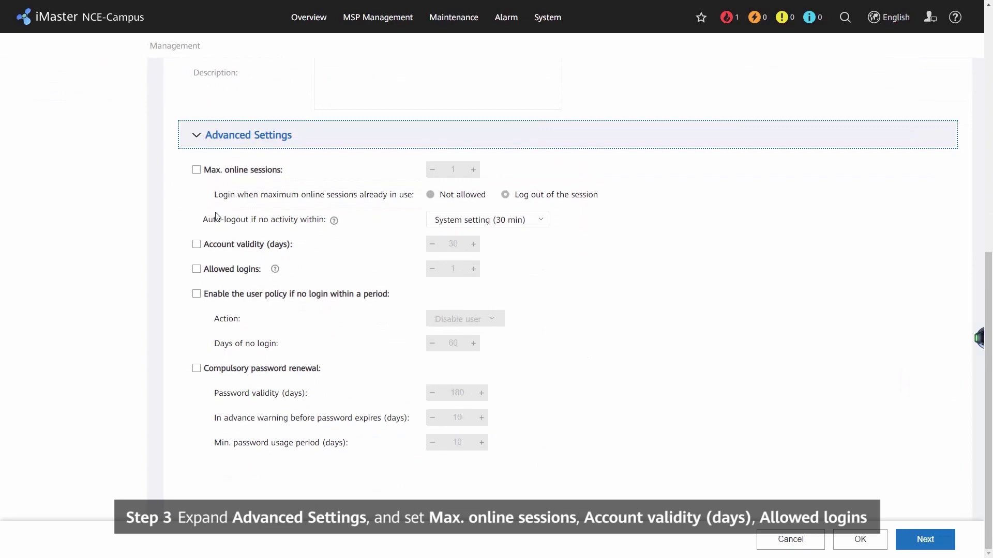
pyautogui.click(197, 171)
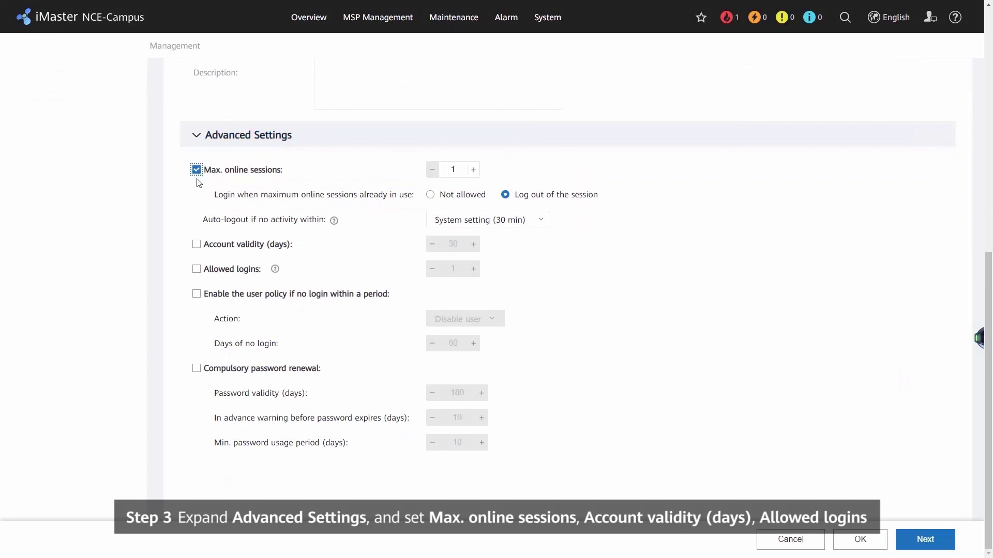
pyautogui.click(196, 244)
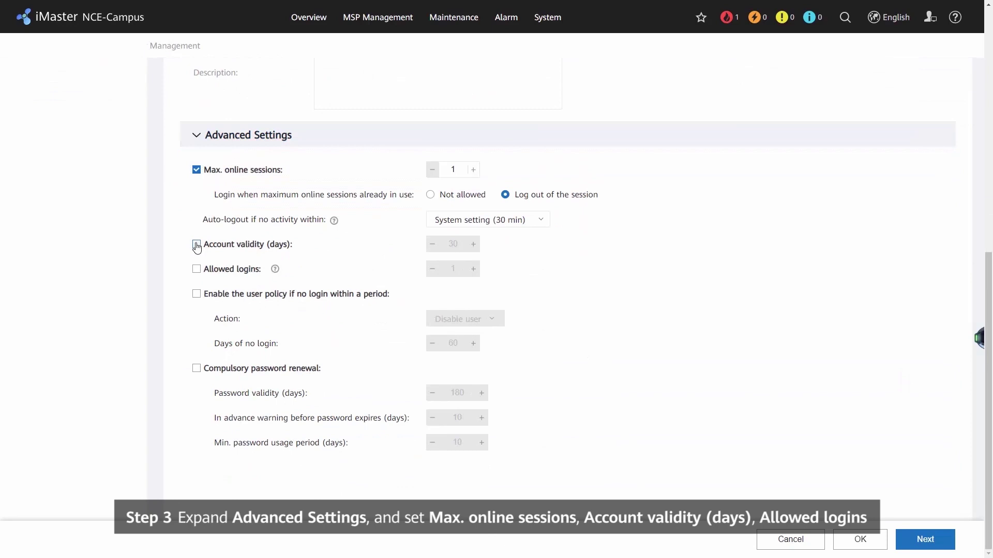
pyautogui.click(198, 274)
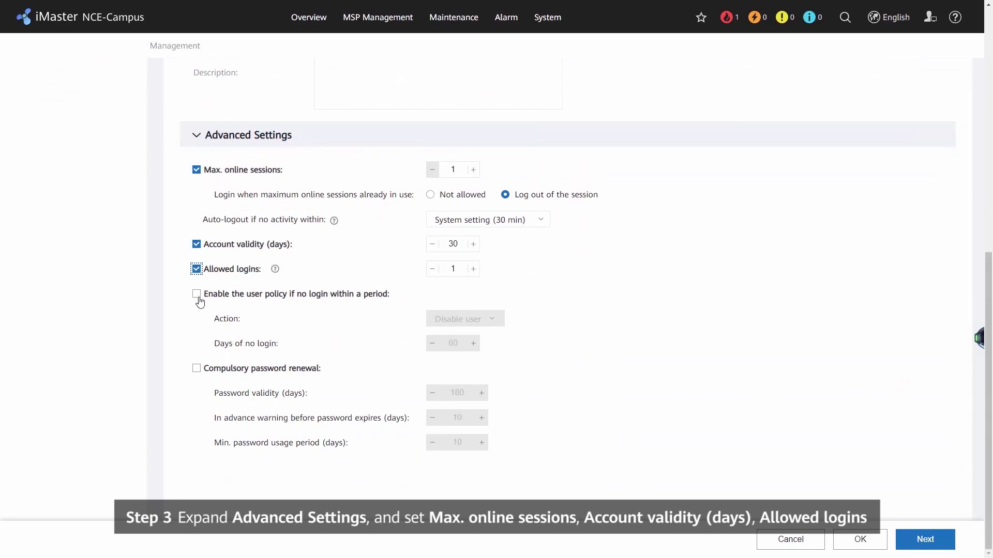
pyautogui.click(199, 298)
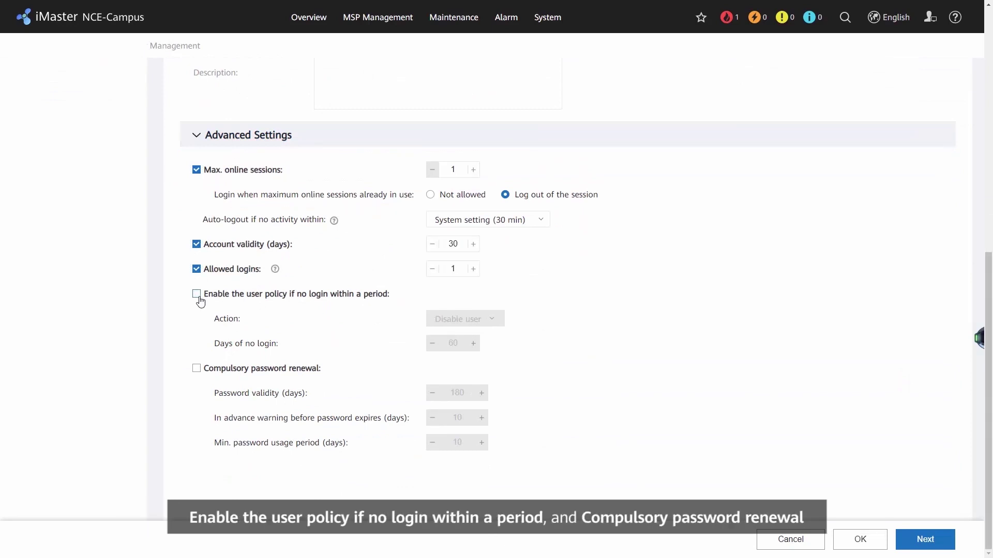
pyautogui.click(201, 371)
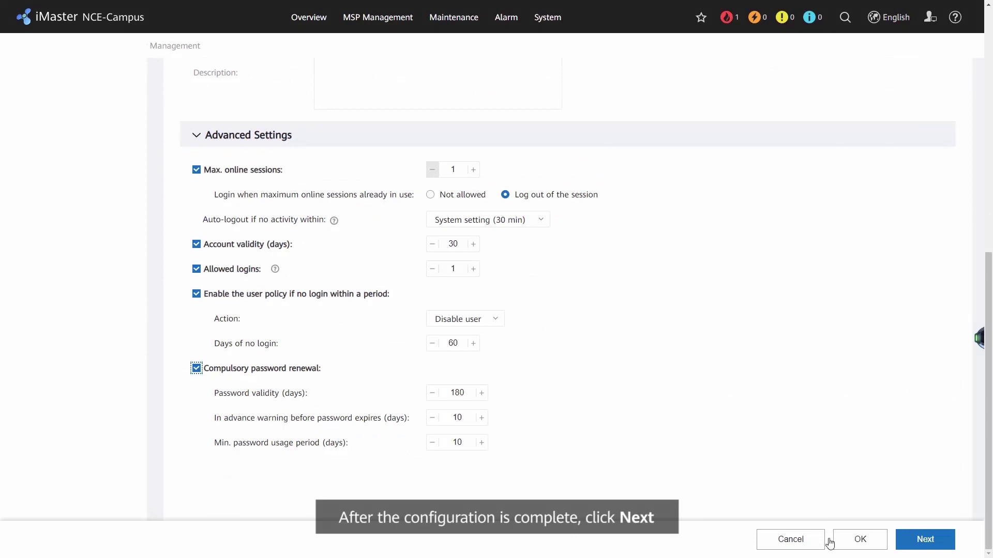
pyautogui.click(923, 546)
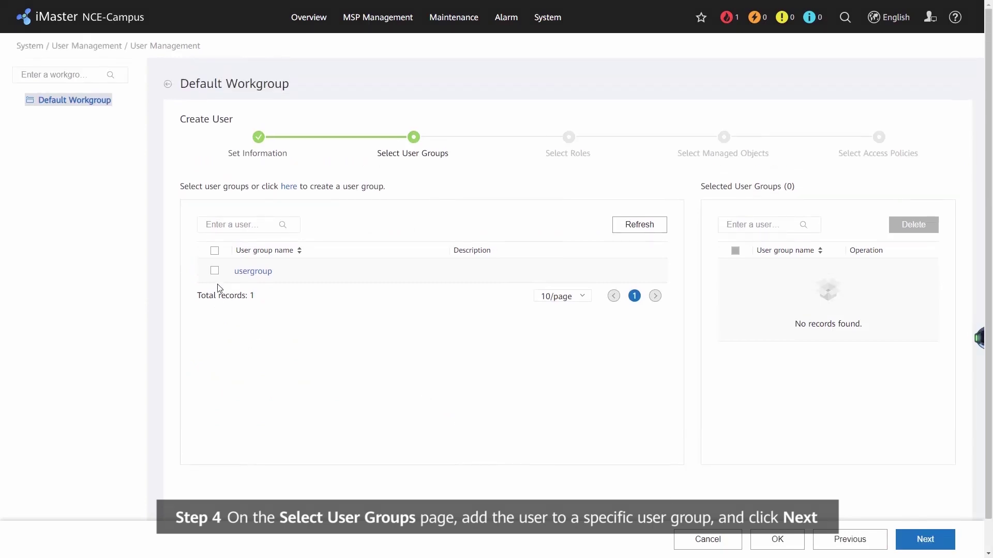
# Step: Add the new user to the 'usergroup' user group
pyautogui.click(215, 270)
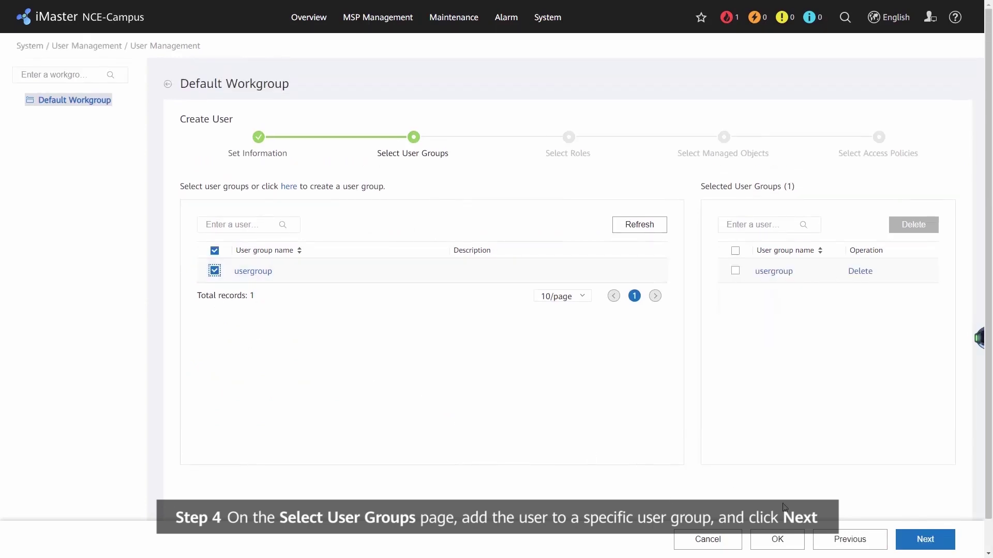
pyautogui.click(933, 549)
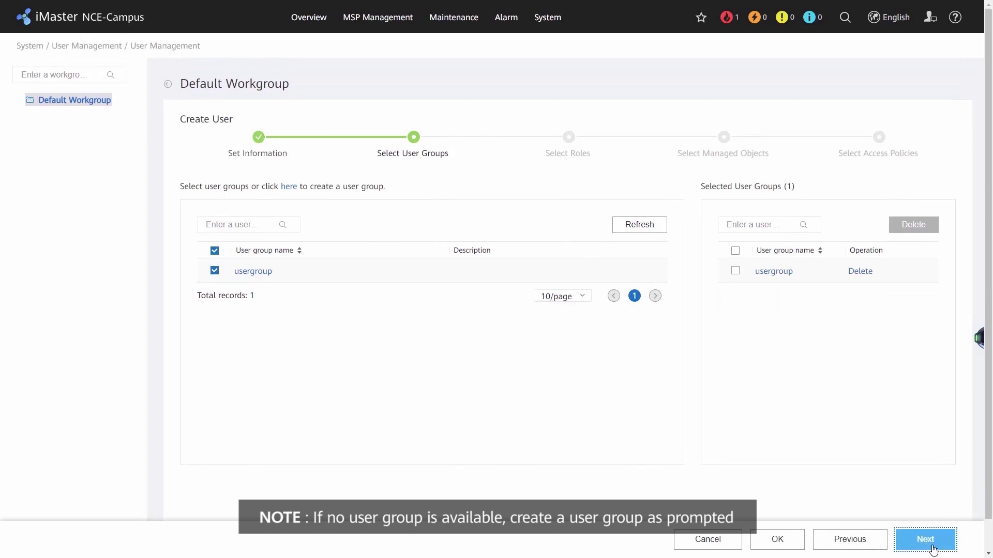
# Step: Assign roles NBI User Group, Open Api Monitor, Open Api Operator, Operator and System Administrator
pyautogui.click(925, 539)
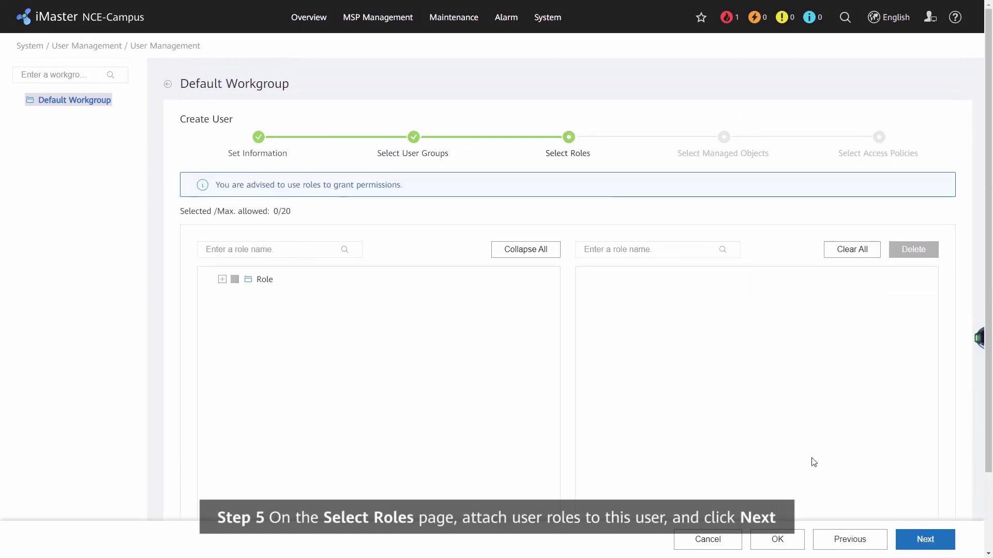
pyautogui.click(222, 280)
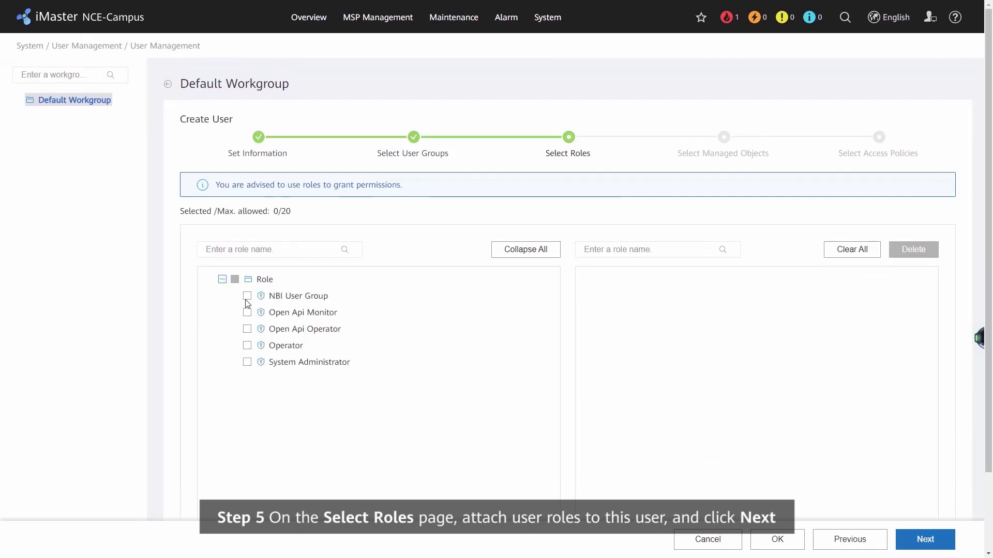
pyautogui.click(248, 296)
pyautogui.click(247, 313)
pyautogui.click(247, 329)
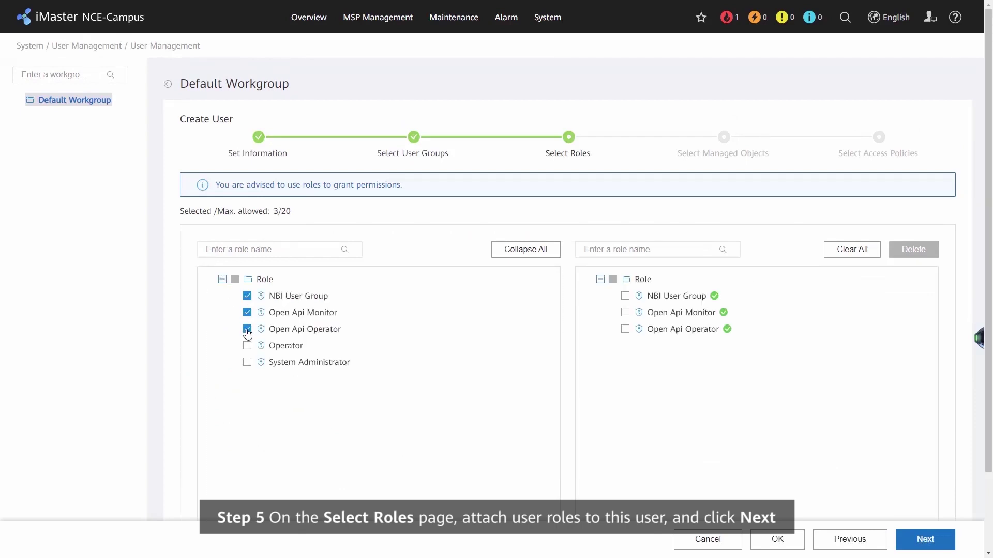
pyautogui.click(247, 345)
pyautogui.click(248, 362)
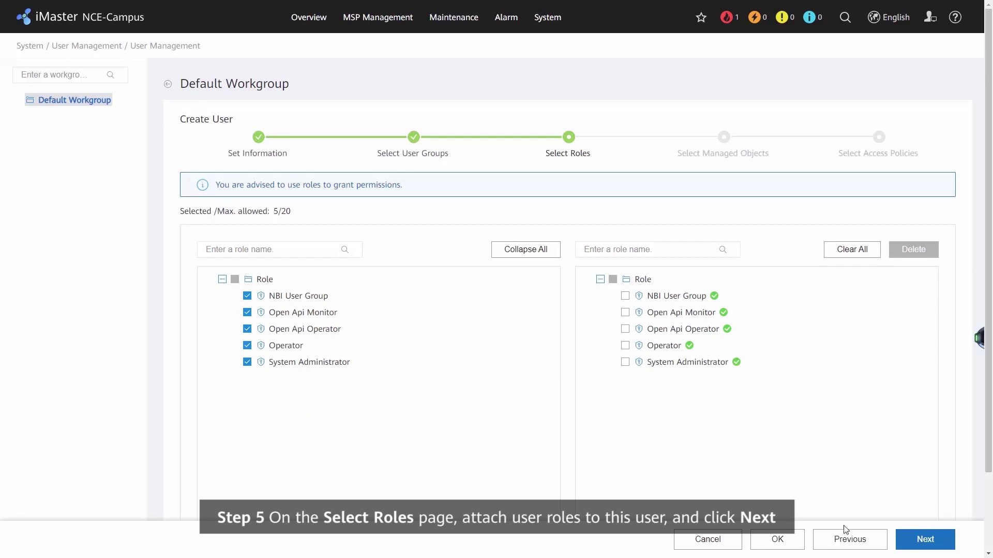
# Step: Make the user manage all five listed MSPs
pyautogui.click(924, 544)
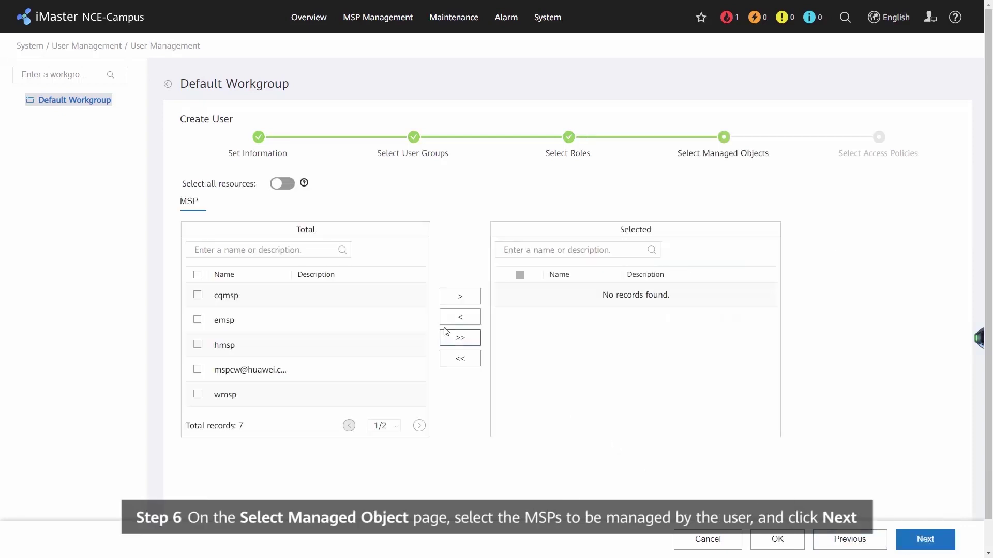
pyautogui.click(460, 338)
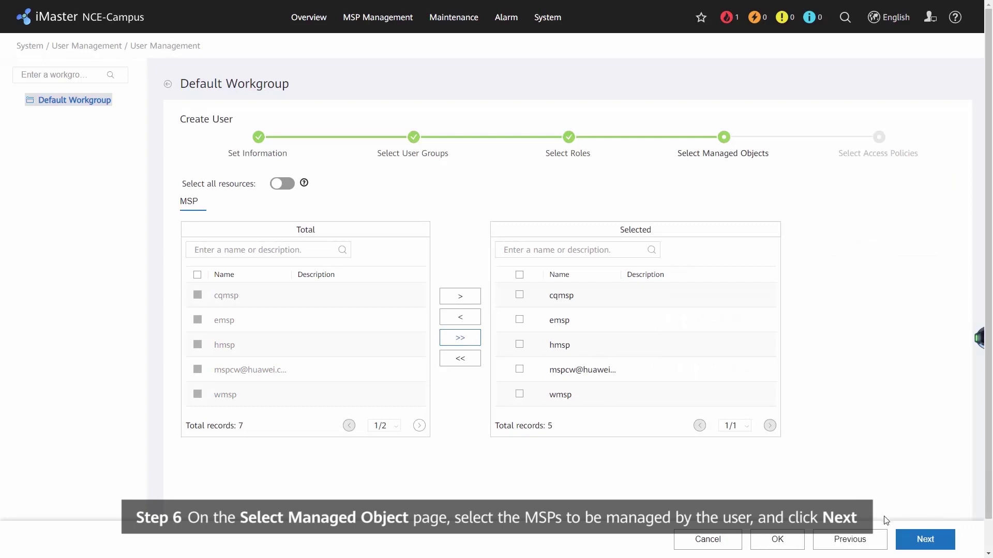
pyautogui.click(925, 540)
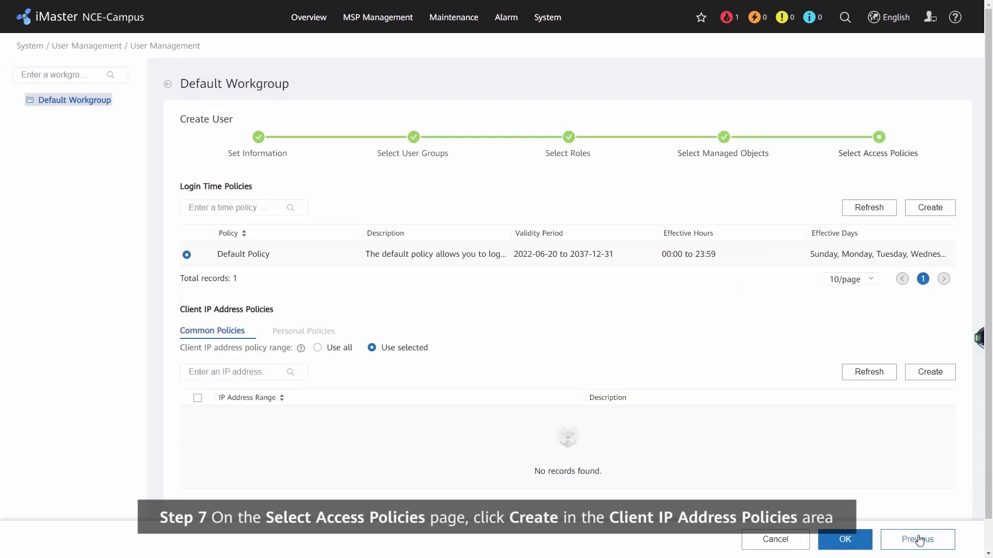
# Step: Create an IPv4 client IP policy from 0.0.0.0 to 255.255.255.255, accepting the high-risk warning
pyautogui.click(935, 376)
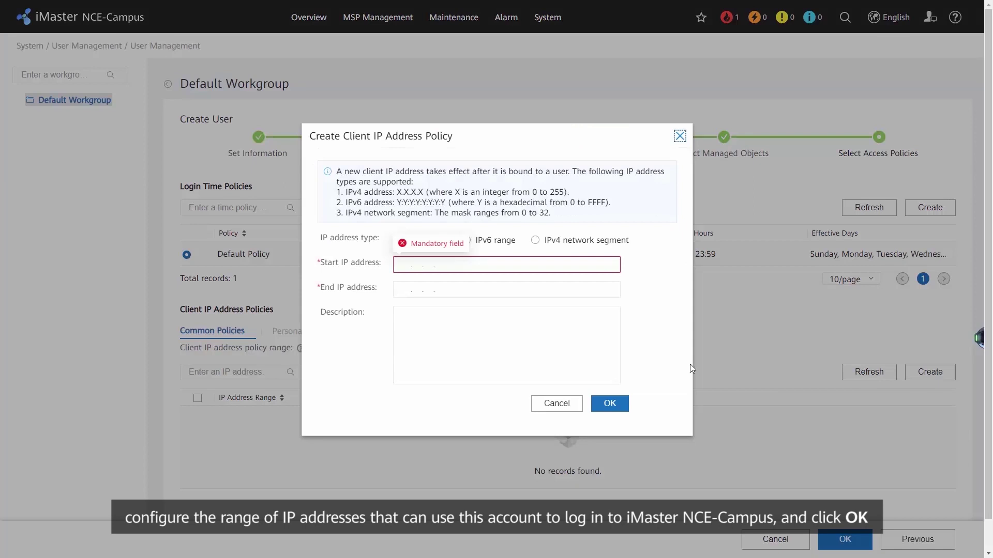
pyautogui.click(408, 269)
pyautogui.write('0.0.0.0')
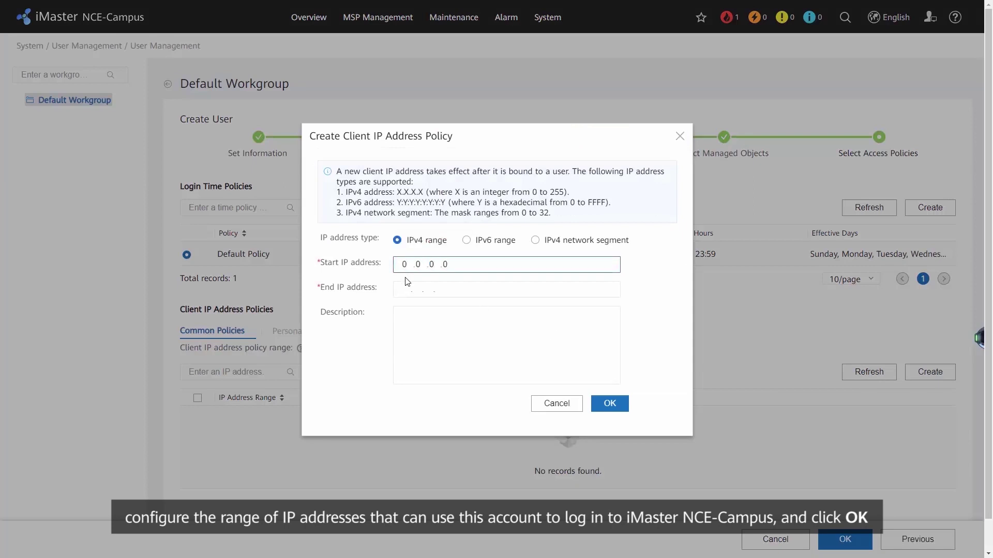
pyautogui.click(400, 289)
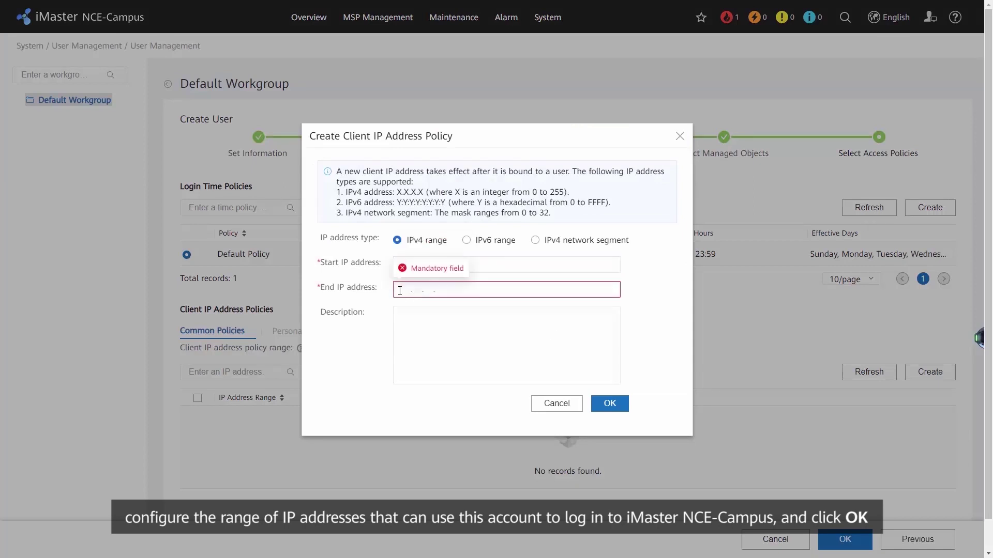
pyautogui.write('255.255.255.255')
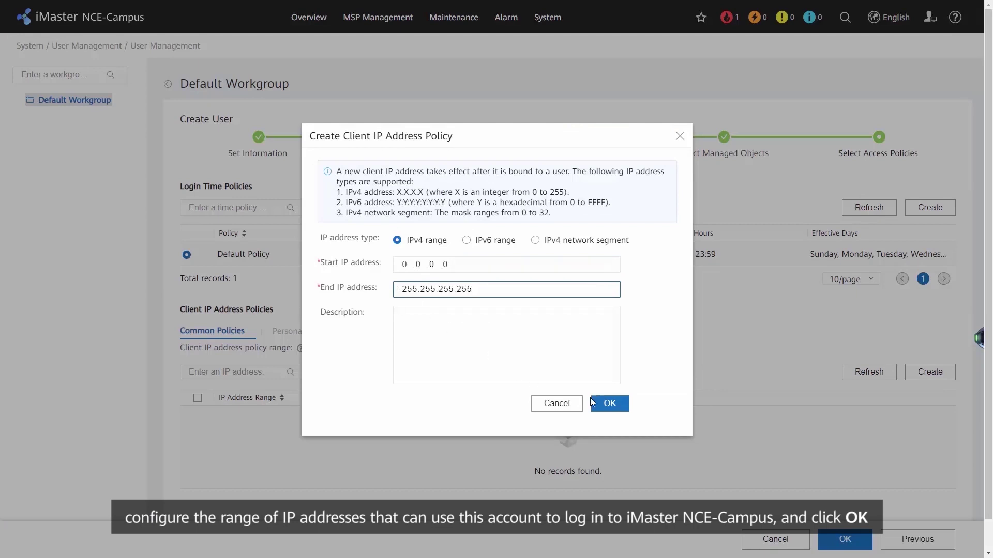
pyautogui.click(609, 404)
pyautogui.click(408, 294)
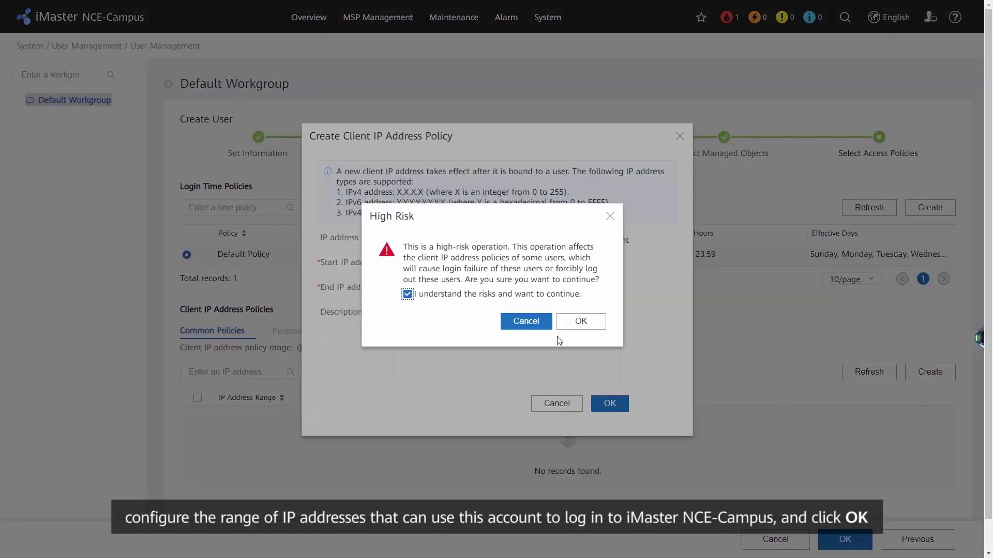
pyautogui.click(581, 323)
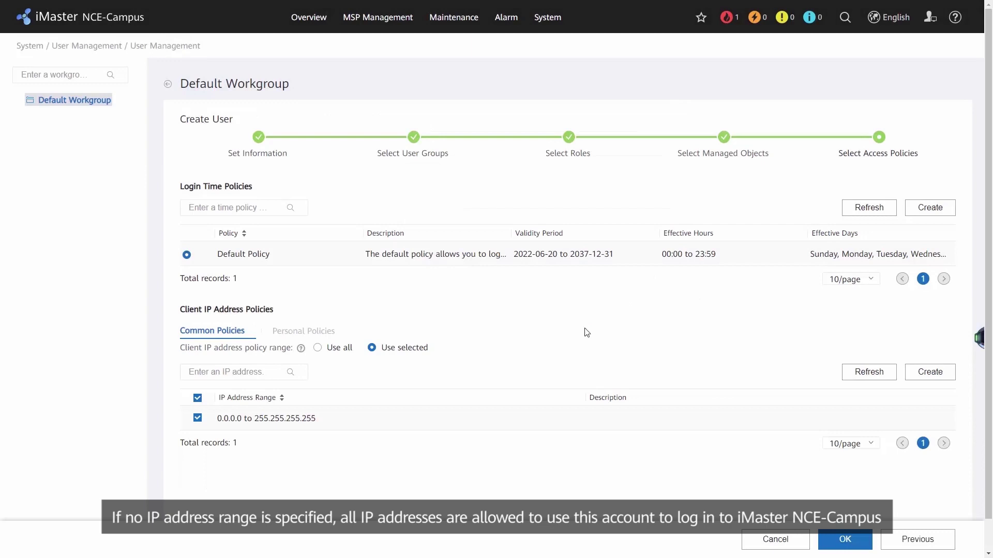
# Step: Save the new user and log in as 'Administrator' with its password
pyautogui.click(843, 539)
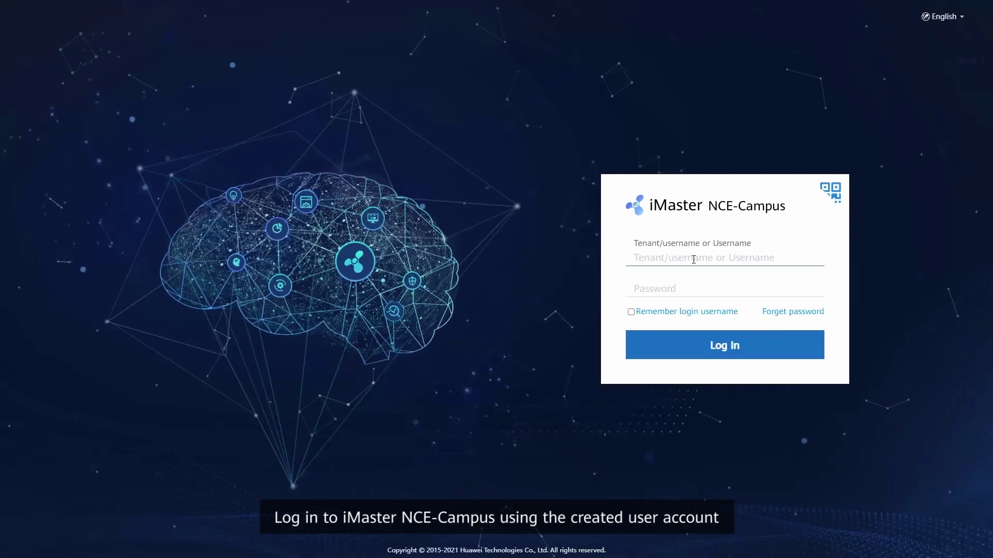
pyautogui.click(694, 260)
pyautogui.write('Administrator')
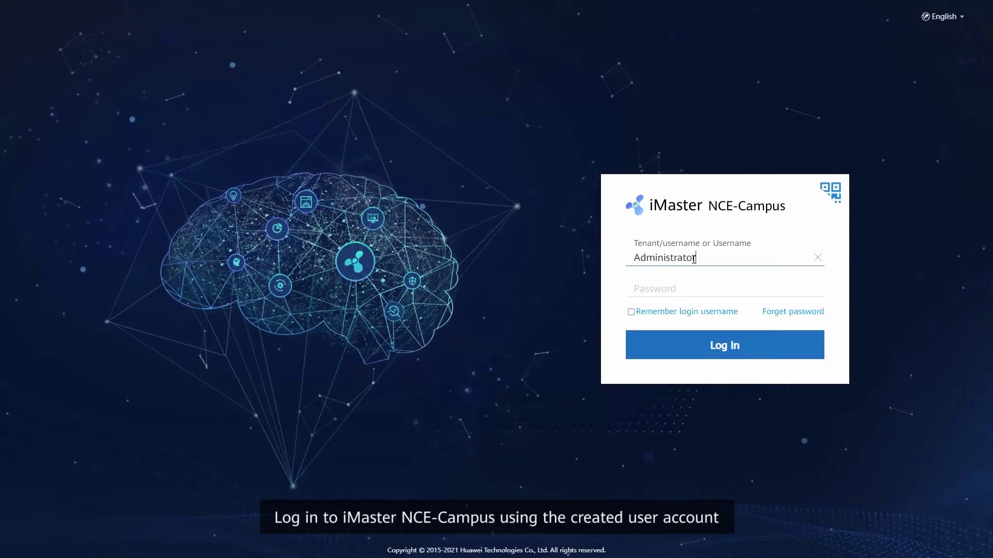
pyautogui.click(693, 295)
pyautogui.write('********')
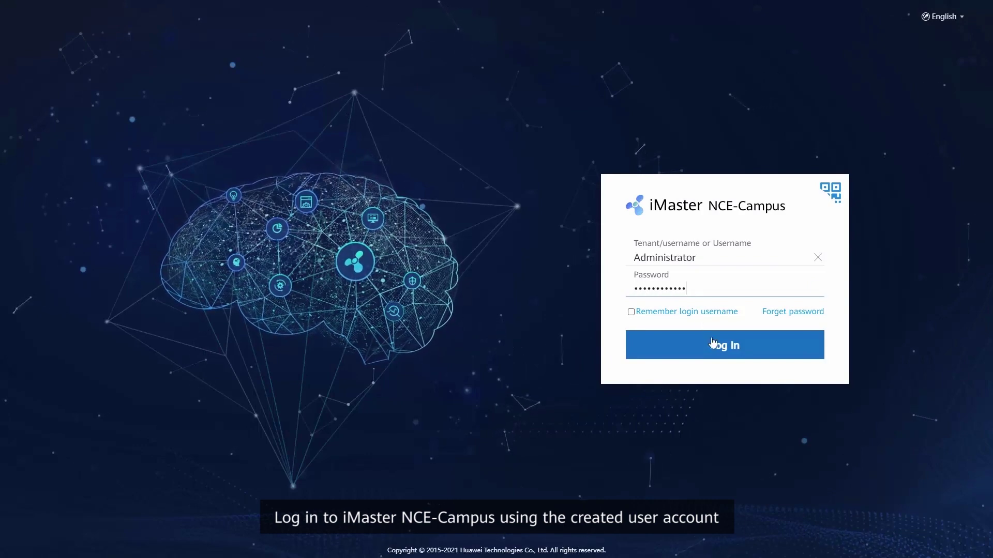
pyautogui.press('Return')
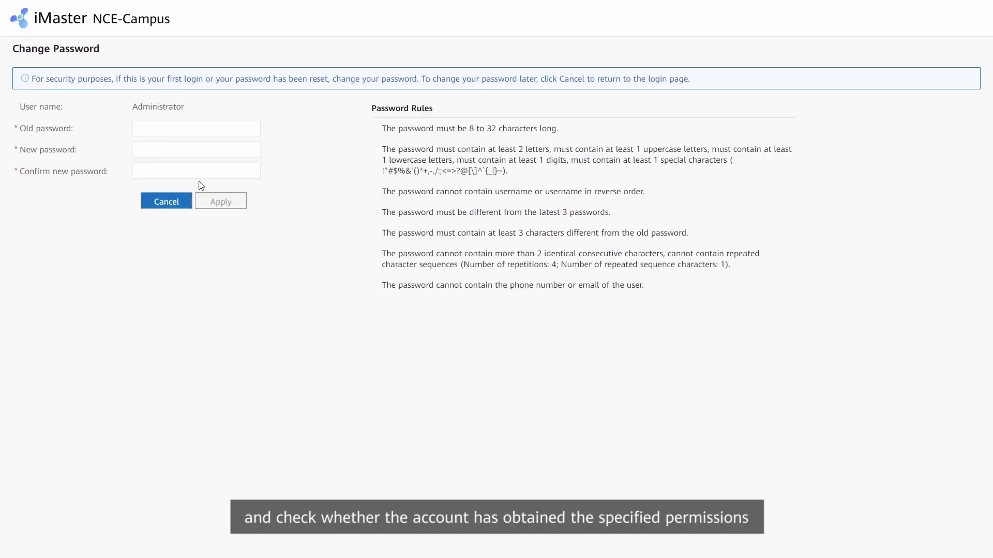
# Step: On the Change Password page, enter the old password and the new password twice
pyautogui.click(160, 130)
pyautogui.write('************')
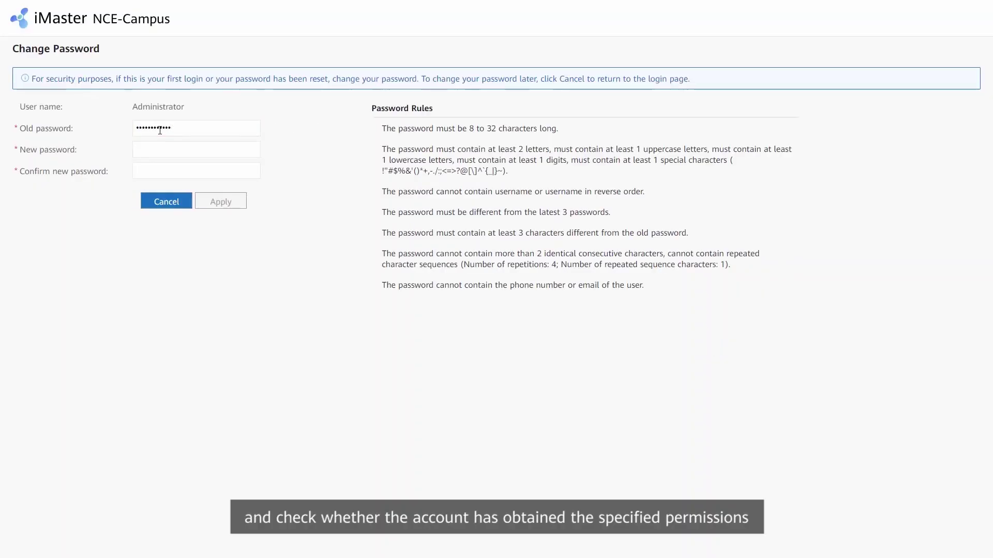
pyautogui.press('Tab')
pyautogui.write('********')
pyautogui.click(165, 171)
pyautogui.write('****')
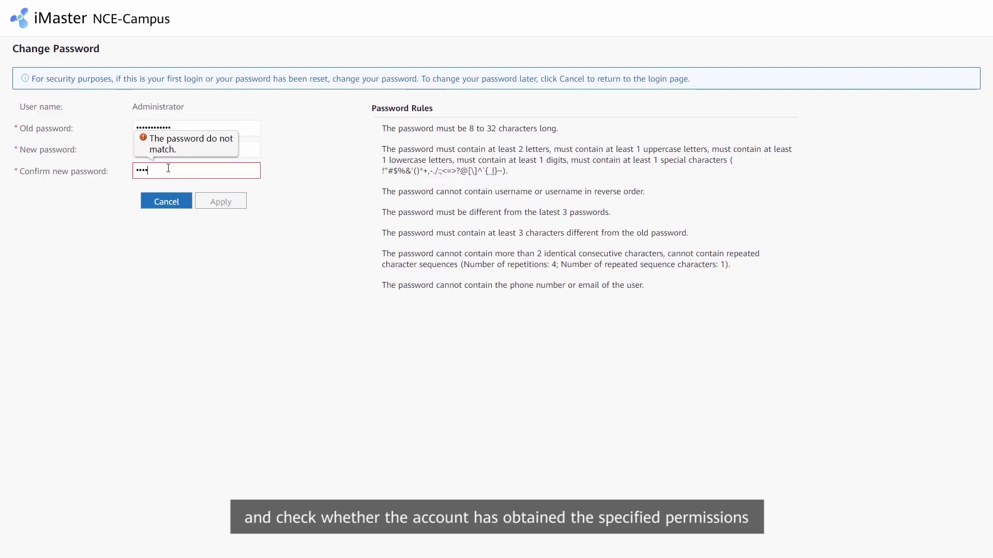